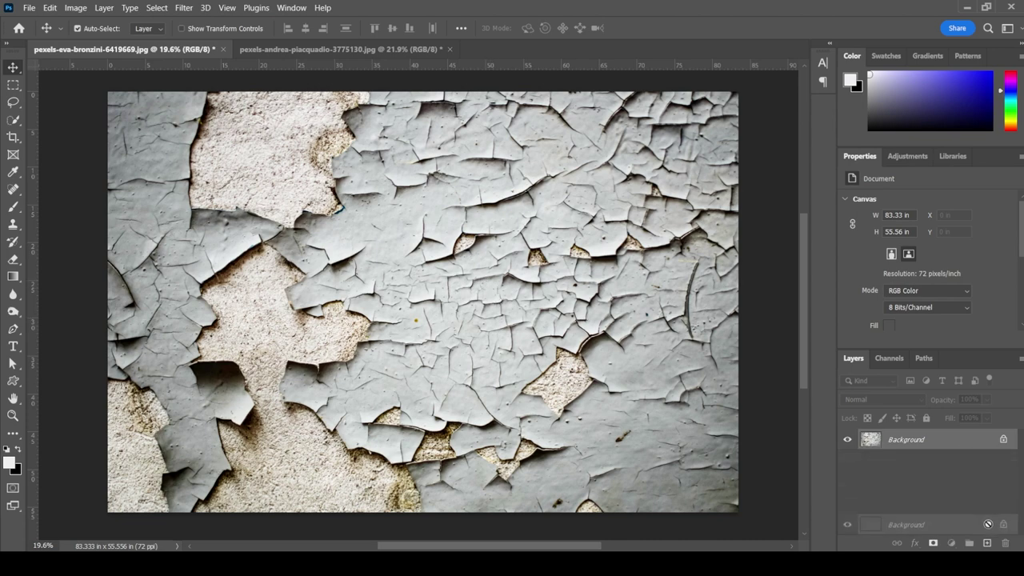
# Duplicate the wall texture layer and drag the bearded man's portrait in as Layer 1.
pyautogui.moveTo(969, 442); pyautogui.dragTo(987, 542)
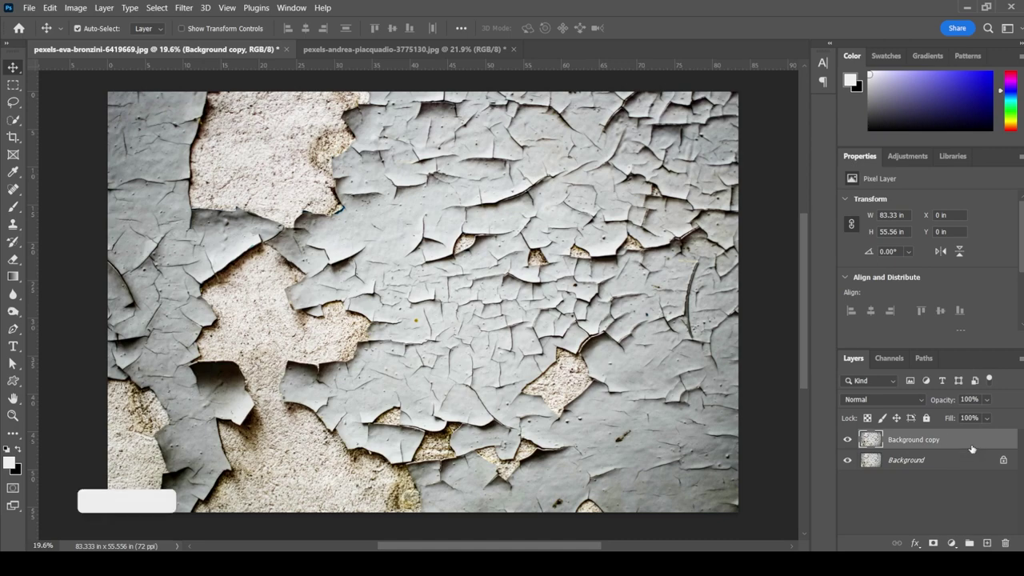
pyautogui.click(451, 45)
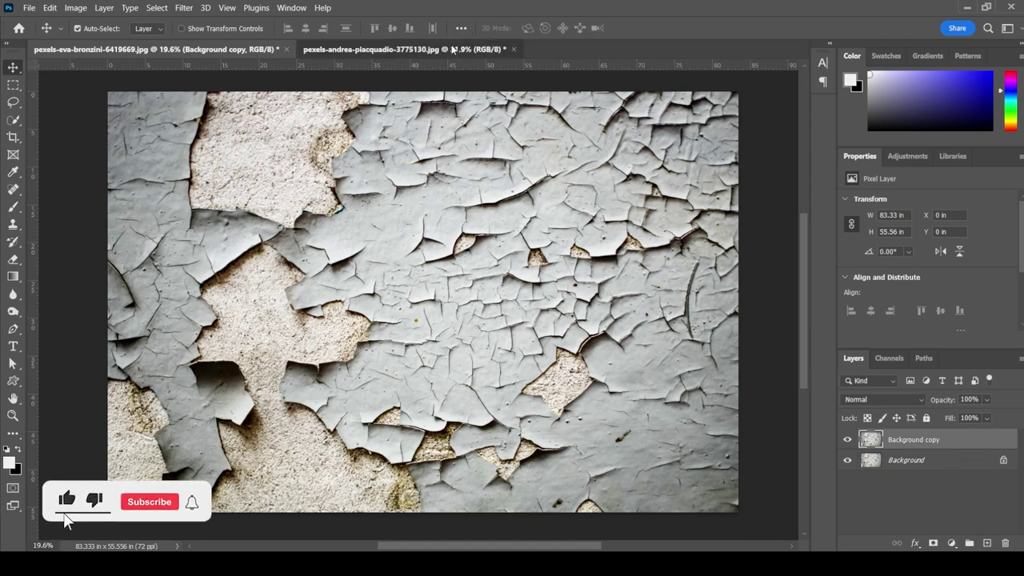
pyautogui.moveTo(398, 128)
pyautogui.mouseDown()
pyautogui.moveTo(430, 274)
pyautogui.moveTo(515, 273)
pyautogui.mouseUp()
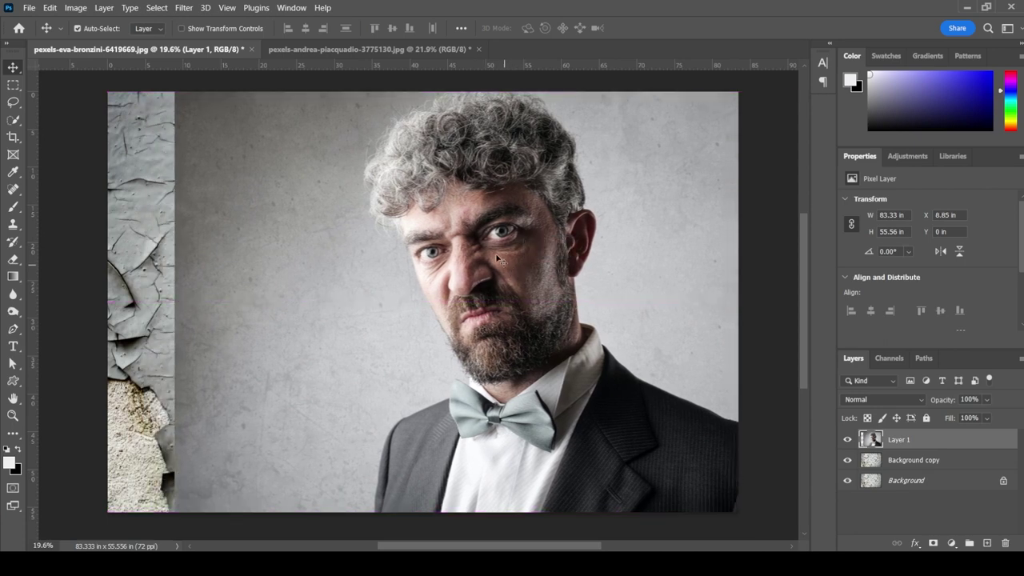
# Stretch the portrait's plain left grey strip to the canvas edge, making Layer 1 92.18 in wide.
pyautogui.press('m')
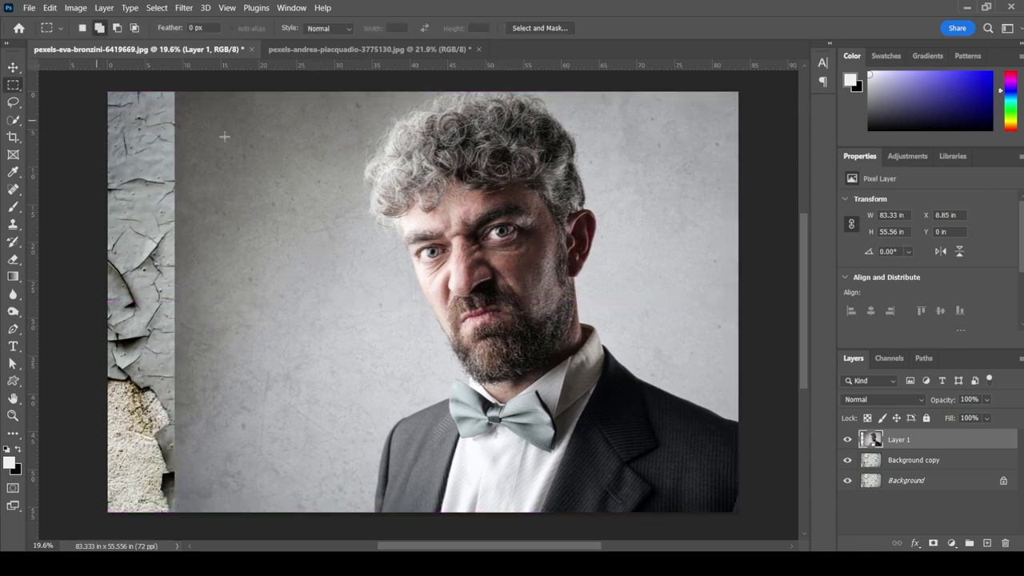
pyautogui.moveTo(174, 78); pyautogui.dragTo(307, 531)
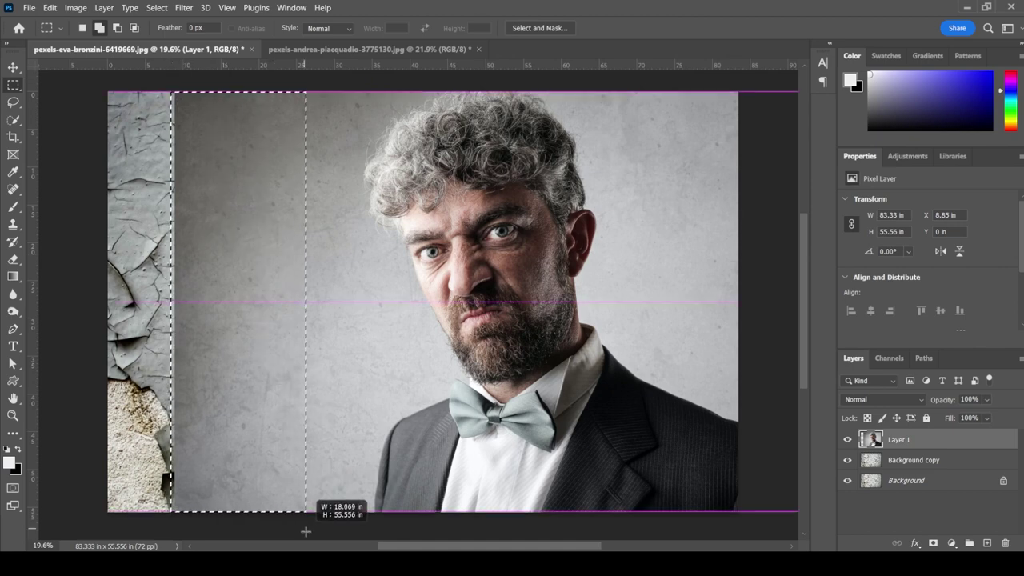
pyautogui.hotkey('ctrl', 't')
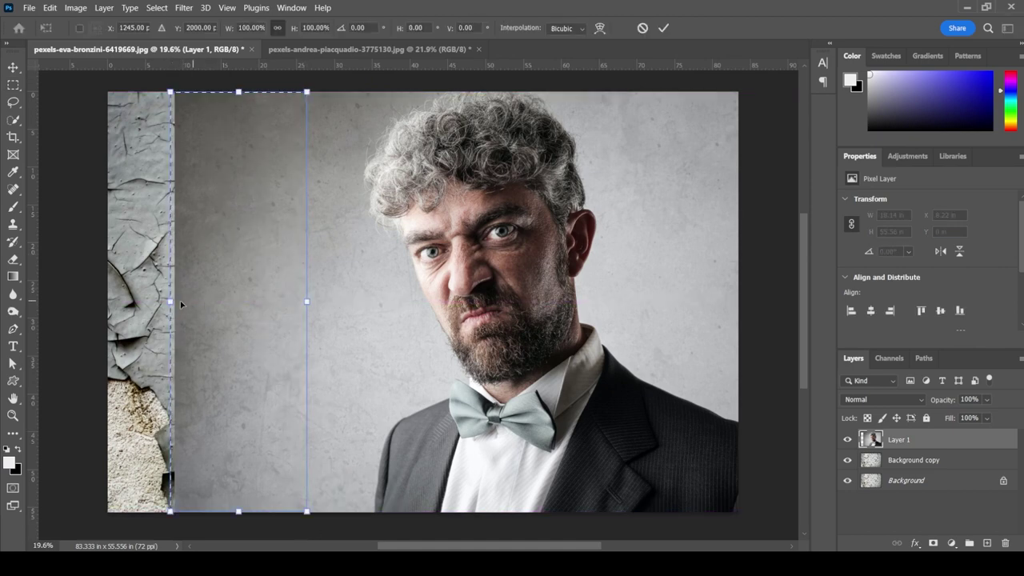
pyautogui.moveTo(170, 302); pyautogui.dragTo(95, 301)
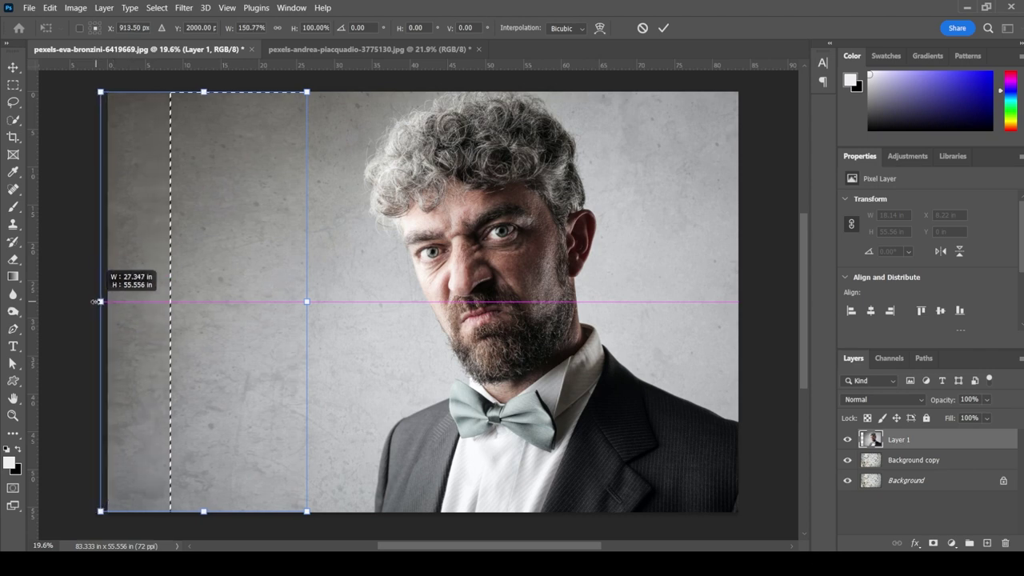
pyautogui.press('Return')
pyautogui.hotkey('ctrl', 'd')
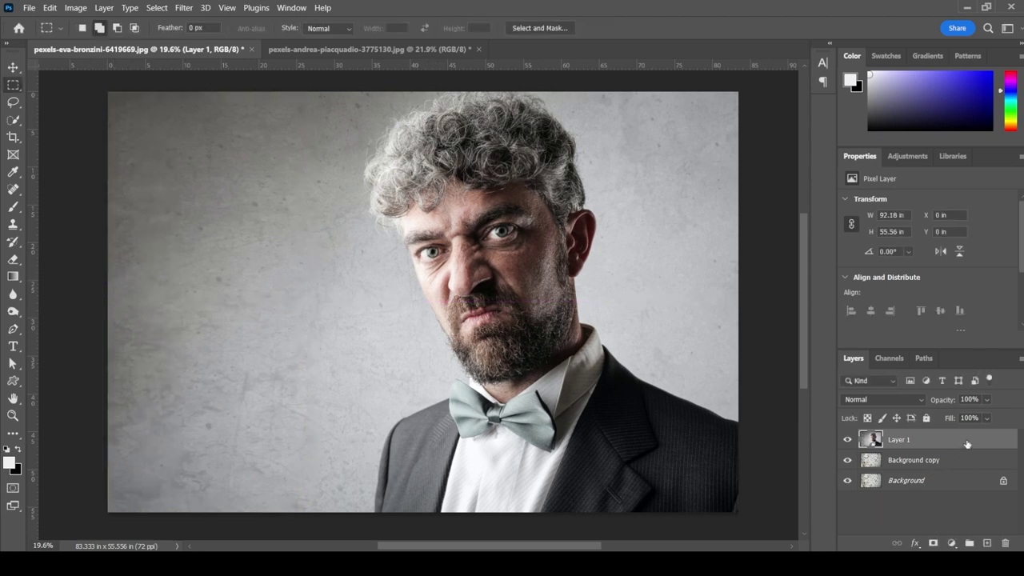
# Duplicate Layer 1 and Background copy, alternate the portrait and texture layers, and hide the upper layers.
pyautogui.moveTo(967, 444); pyautogui.dragTo(987, 543)
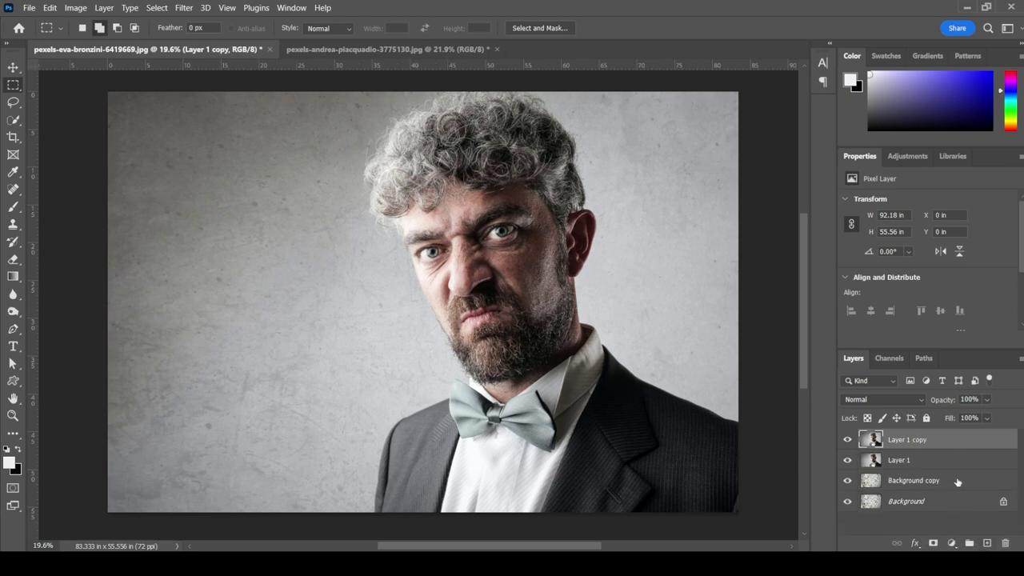
pyautogui.moveTo(964, 483); pyautogui.dragTo(988, 544)
pyautogui.moveTo(960, 483); pyautogui.dragTo(960, 434)
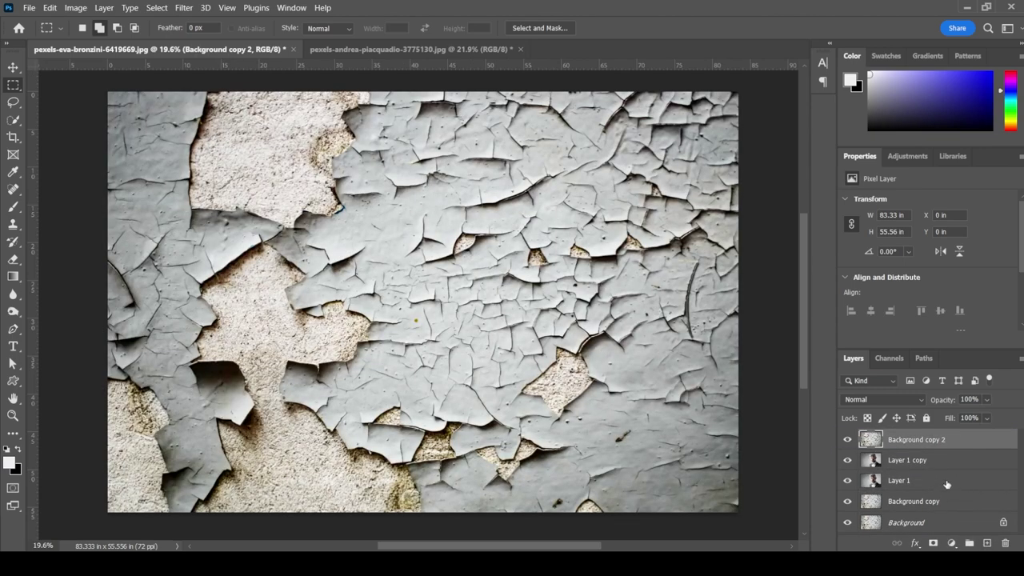
pyautogui.moveTo(947, 485); pyautogui.dragTo(949, 512)
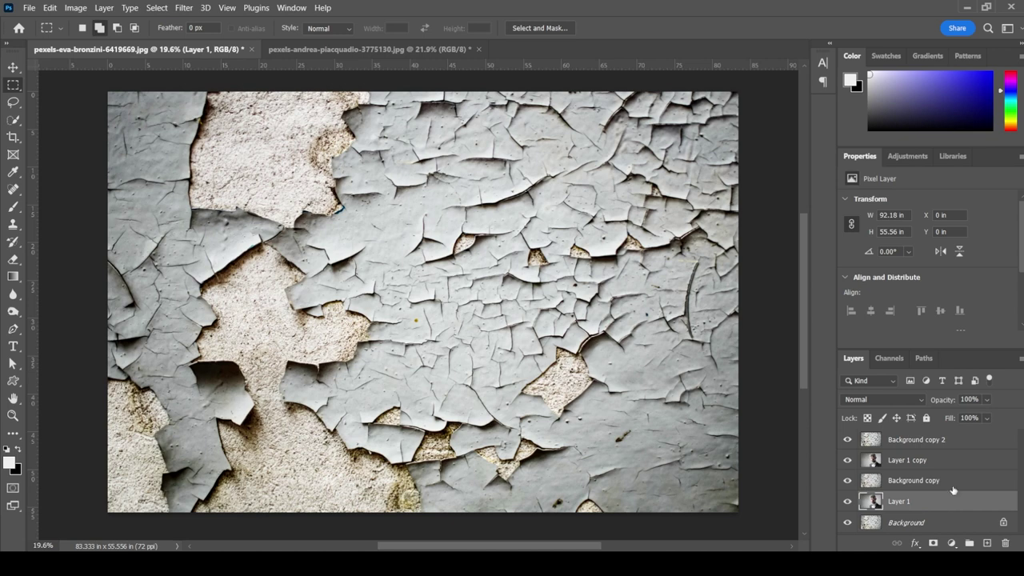
pyautogui.click(848, 480)
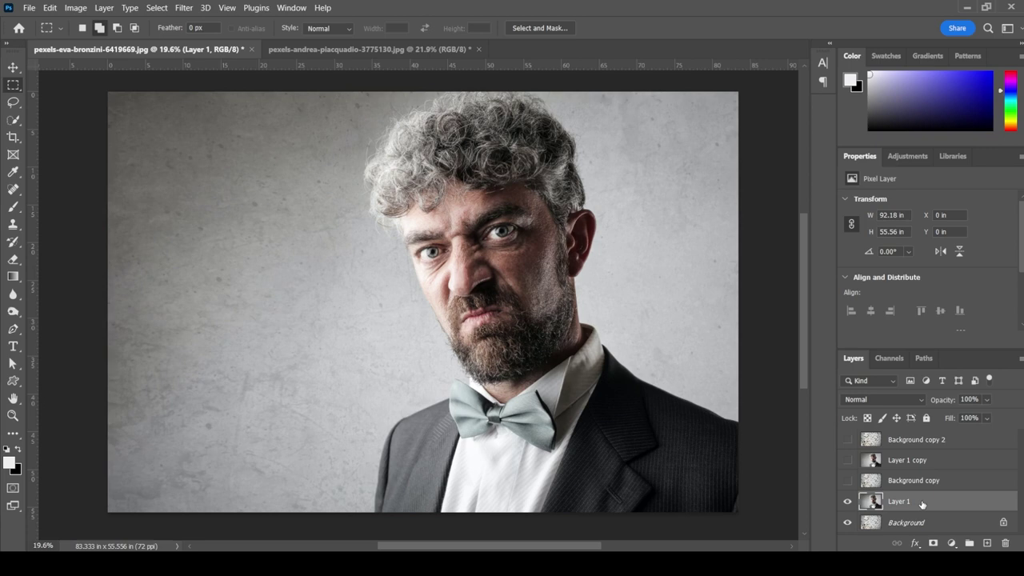
# Set Layer 1 to Soft Light, show Background copy in Lighten mode, and show Layer 1 copy.
pyautogui.click(904, 398)
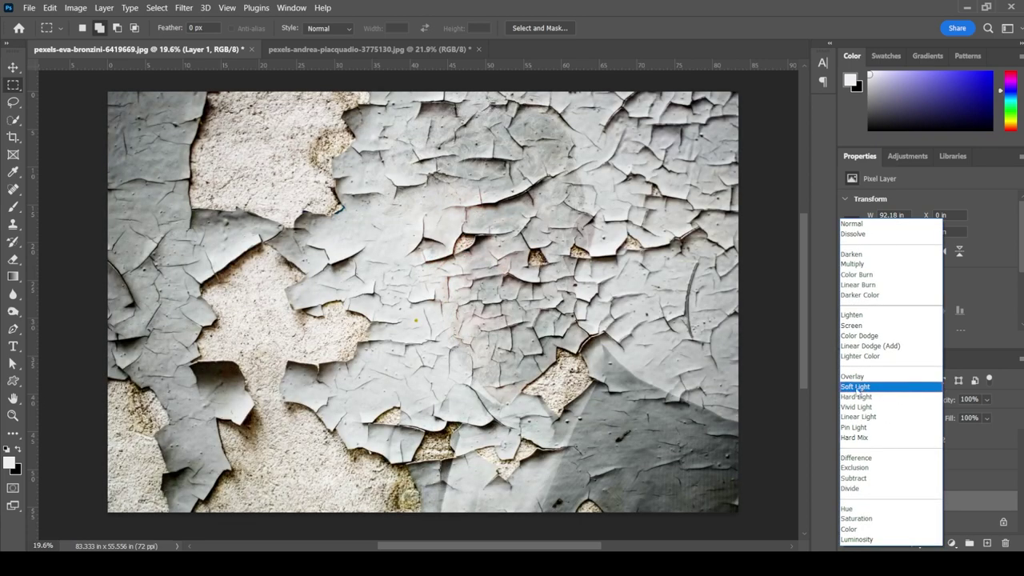
pyautogui.click(872, 388)
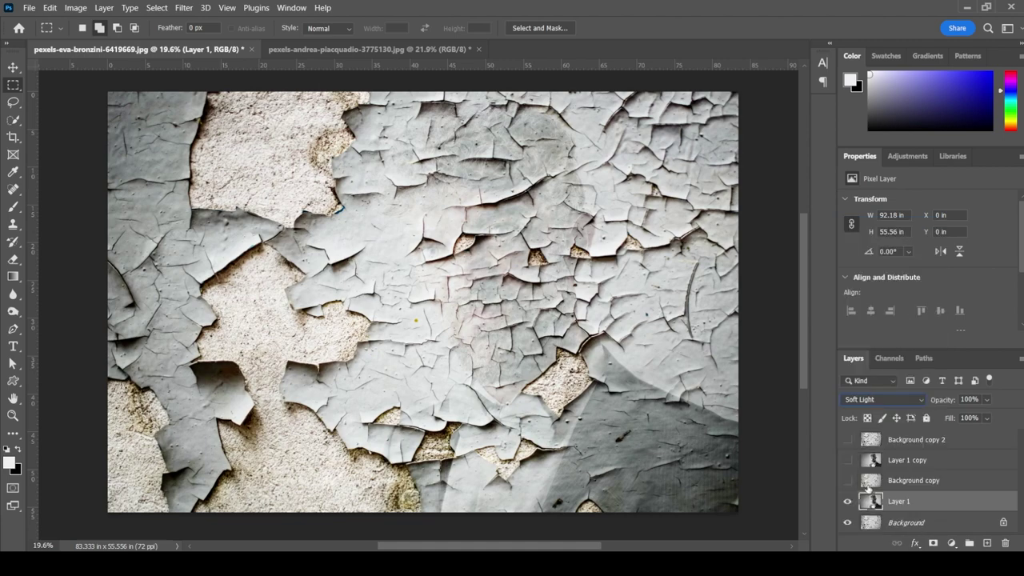
pyautogui.click(849, 481)
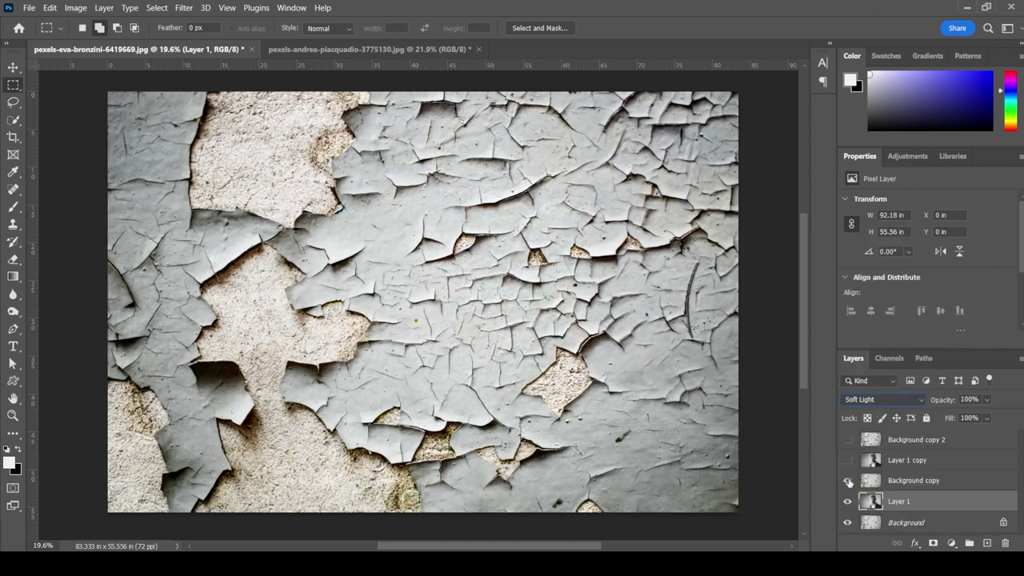
pyautogui.click(952, 481)
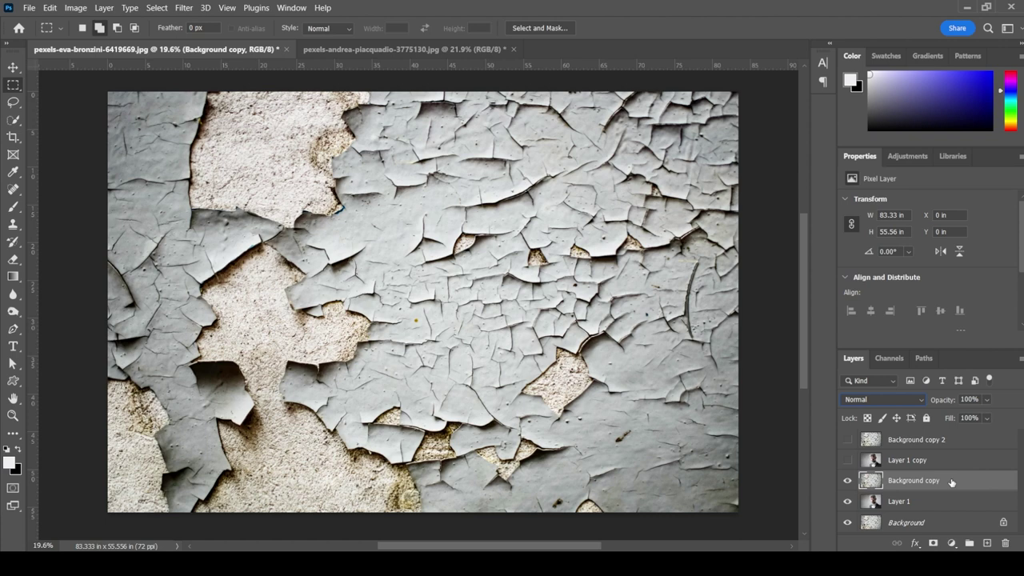
pyautogui.click(900, 399)
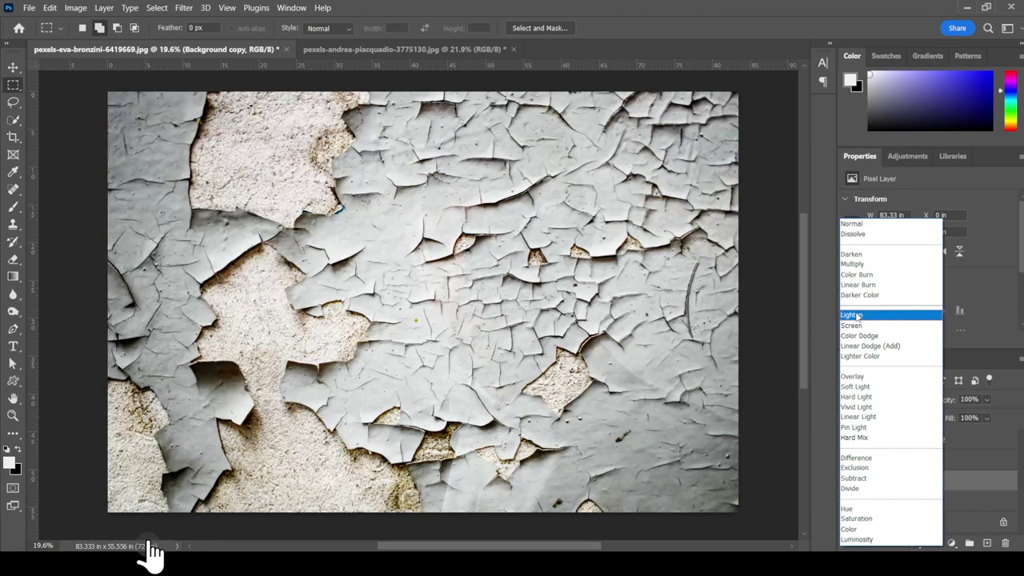
pyautogui.click(858, 317)
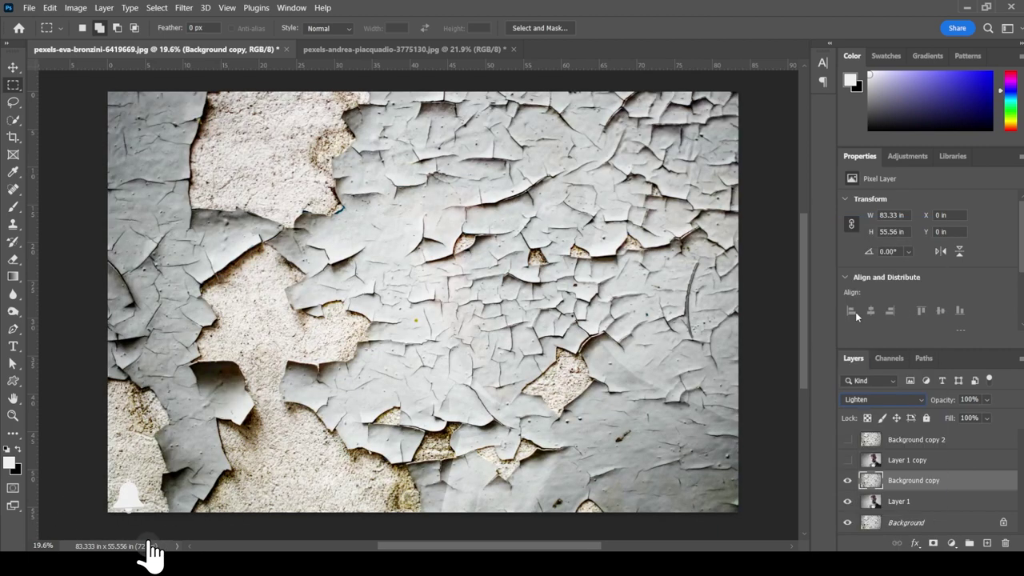
pyautogui.click(847, 460)
pyautogui.click(922, 460)
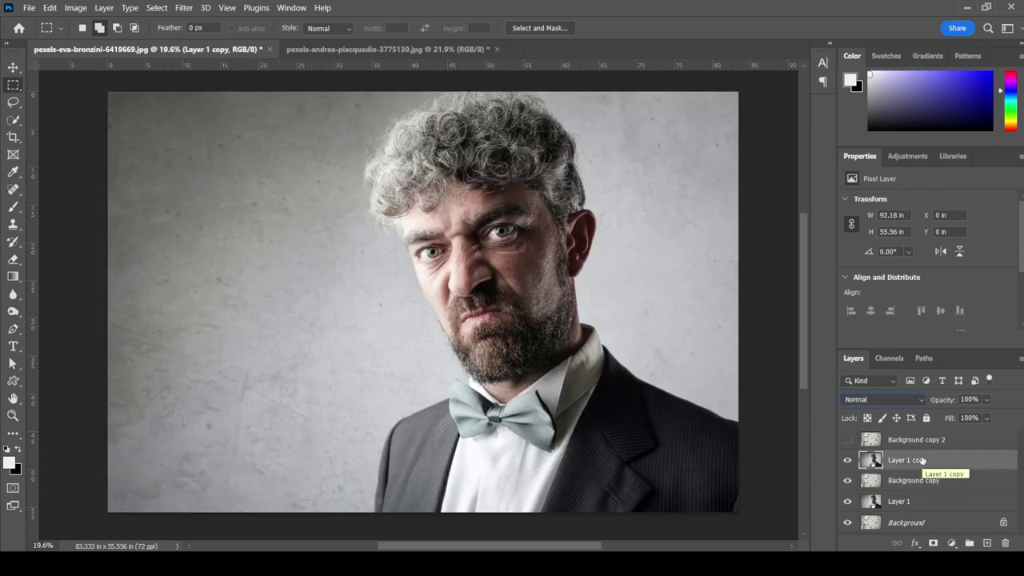
# Set Layer 1 copy to Darker Color and show Background copy 2 in Multiply mode.
pyautogui.click(899, 399)
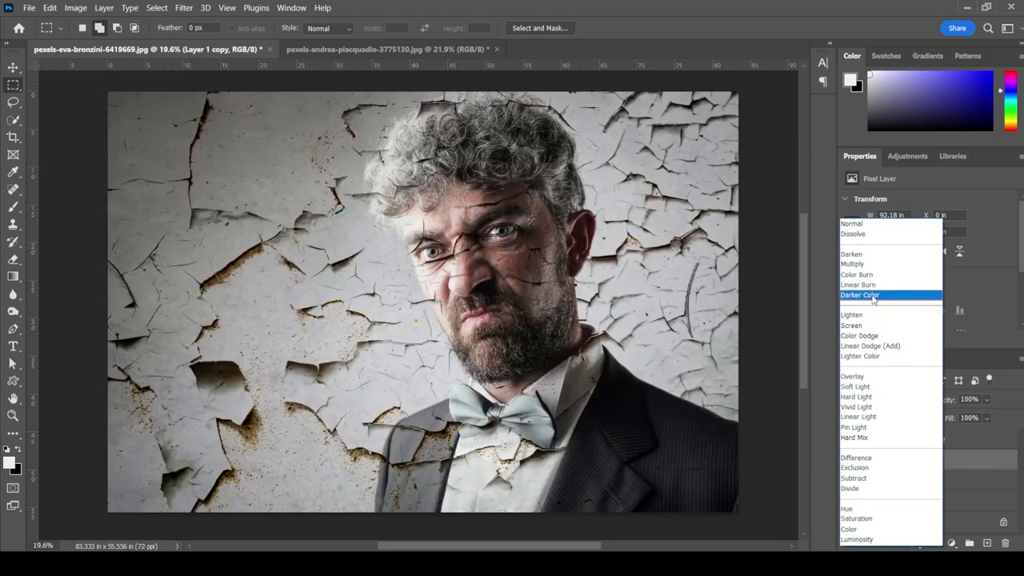
pyautogui.click(872, 296)
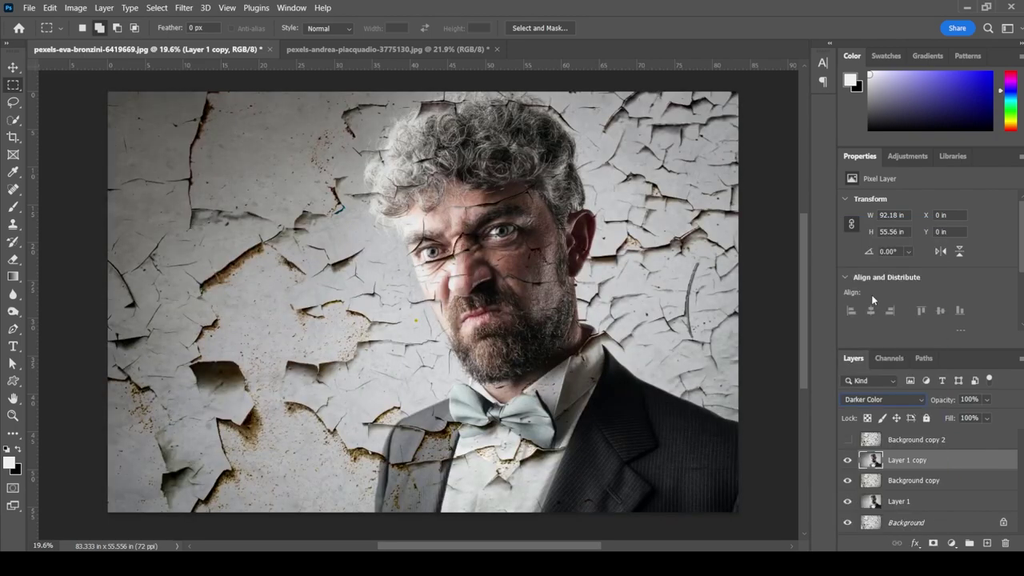
pyautogui.click(849, 440)
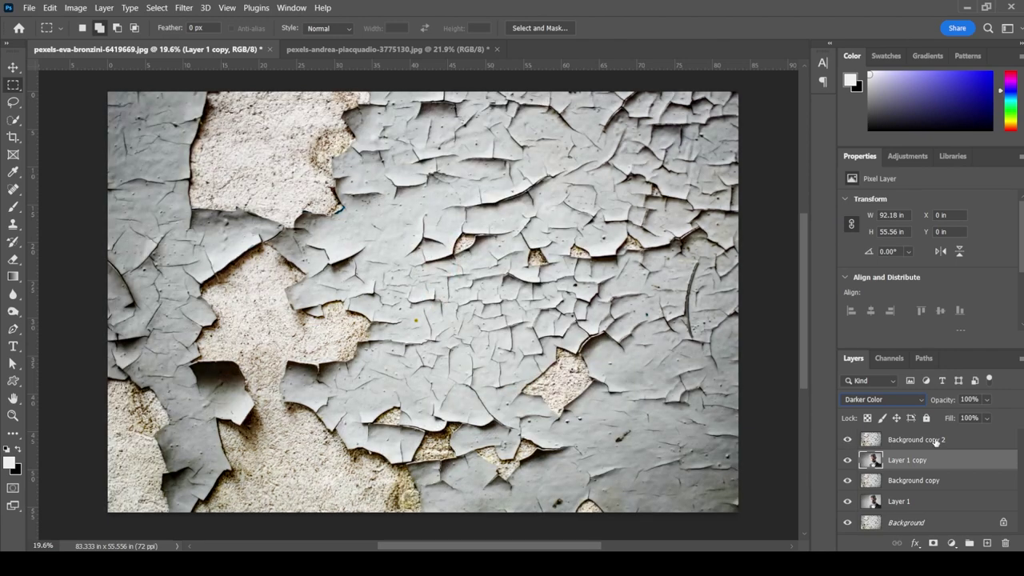
pyautogui.click(935, 442)
pyautogui.click(905, 400)
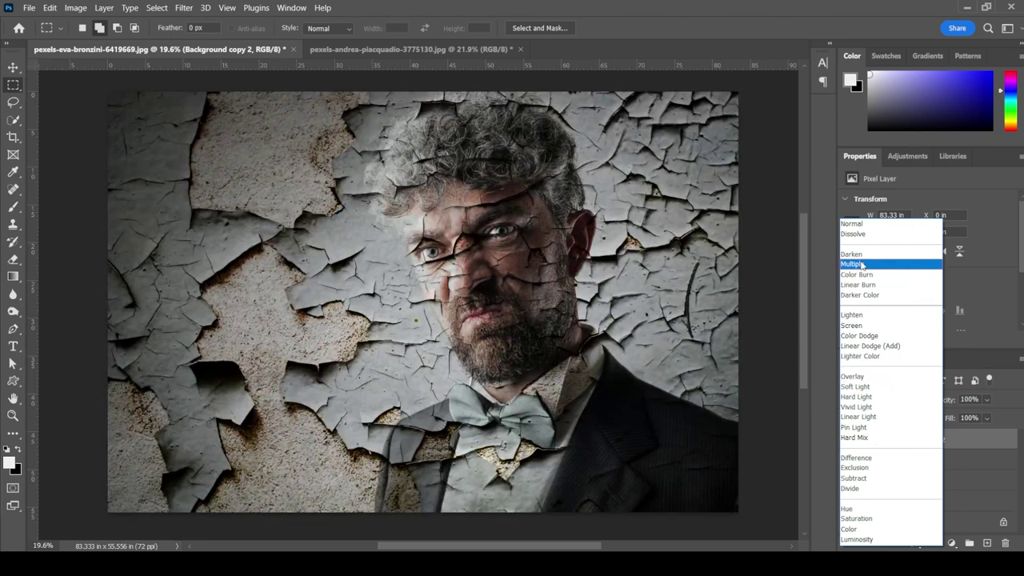
pyautogui.click(861, 263)
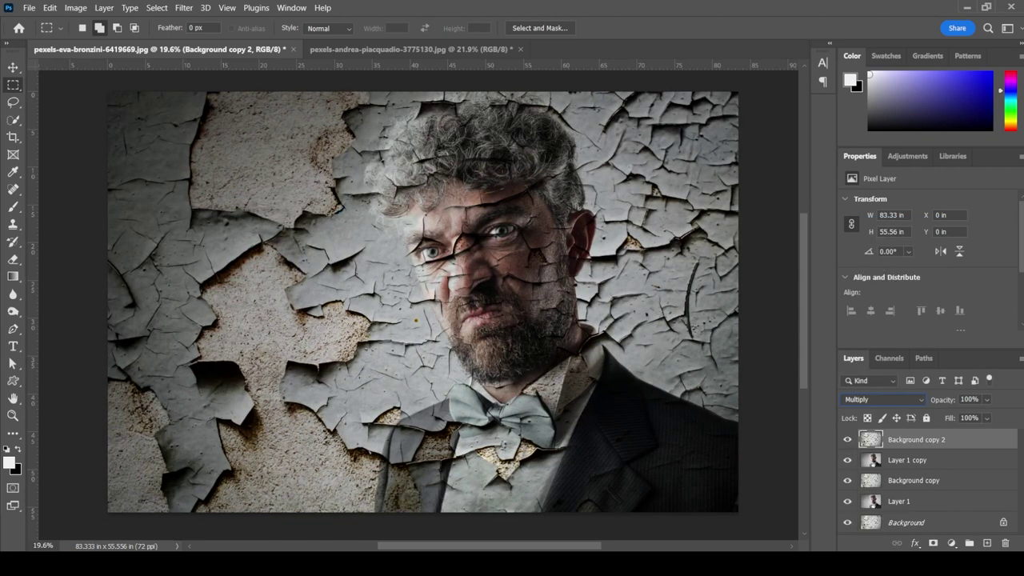
# Add a Levels adjustment layer with white input 255 and the midtone value raised to 1.59.
pyautogui.click(951, 543)
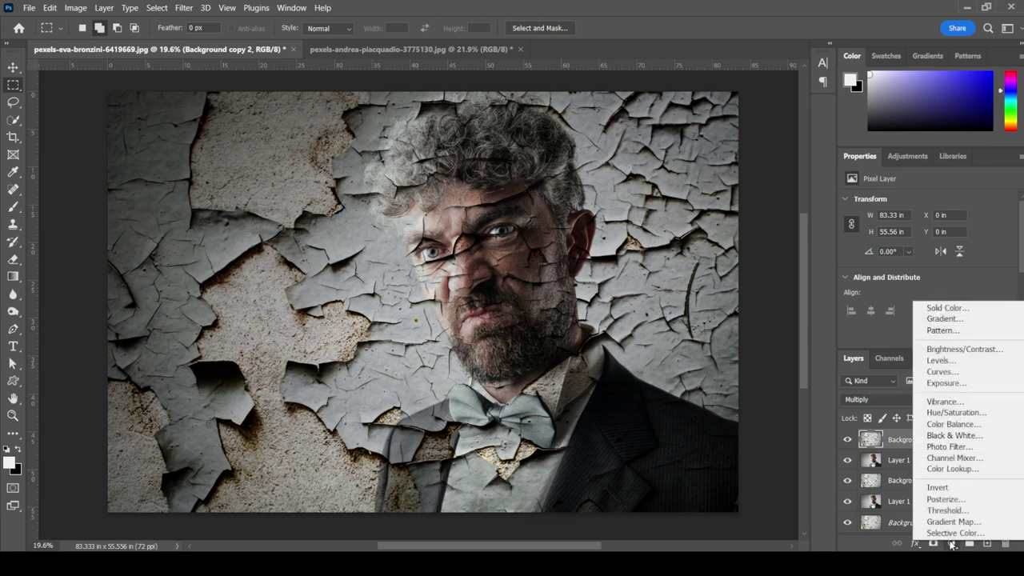
pyautogui.click(950, 363)
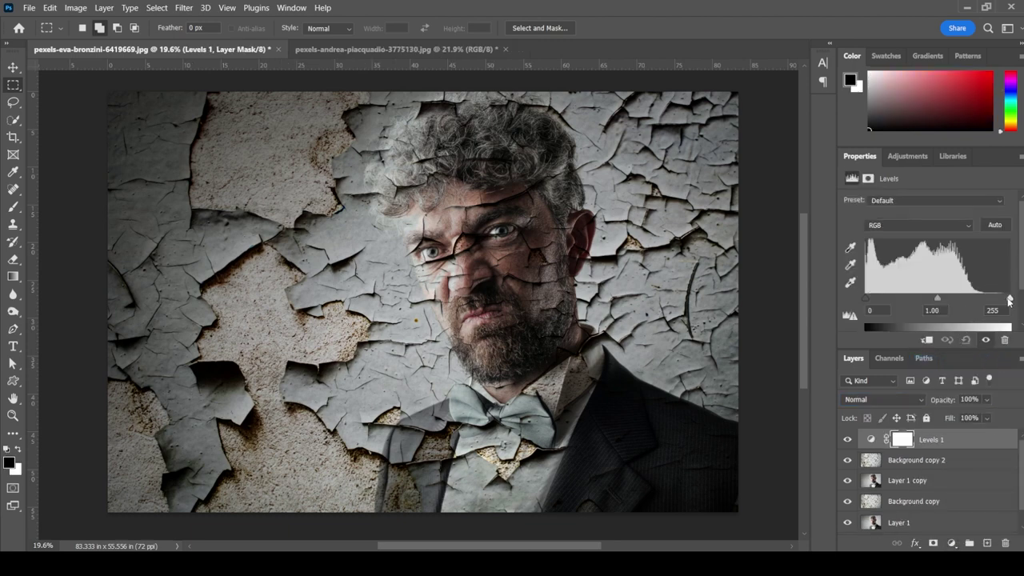
pyautogui.moveTo(1009, 300); pyautogui.dragTo(1011, 299)
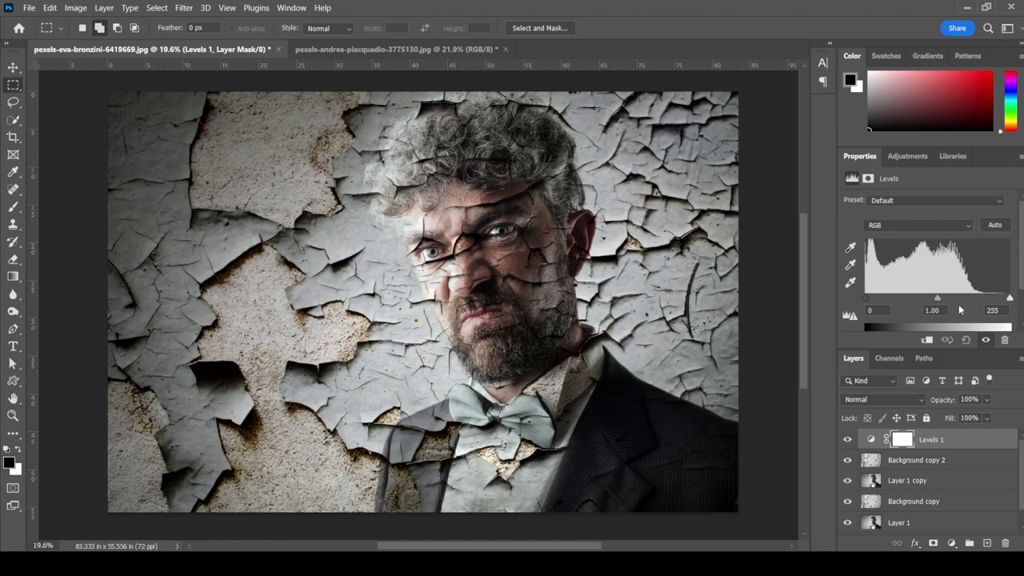
pyautogui.moveTo(936, 298); pyautogui.dragTo(916, 299)
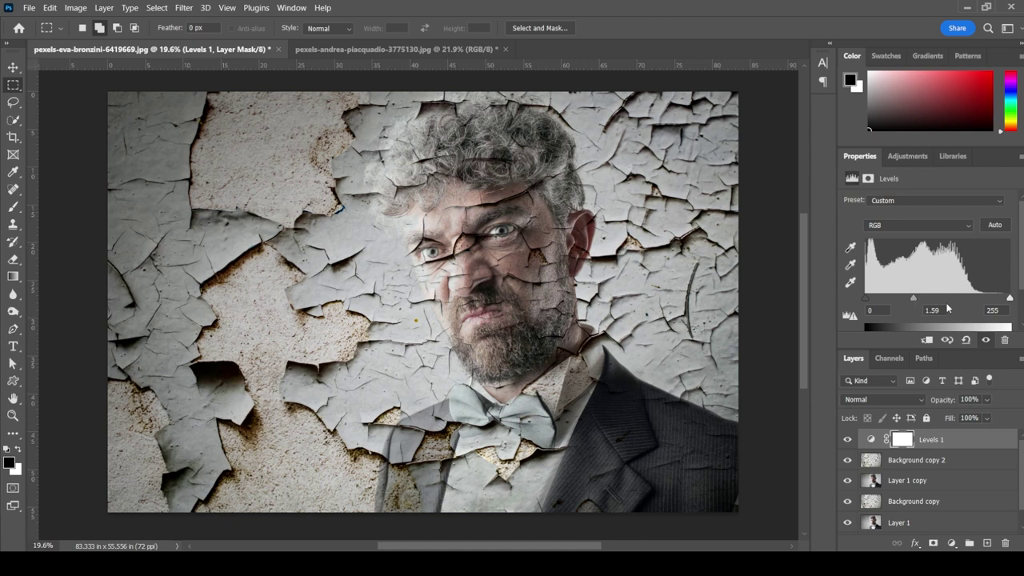
# Add Curves 1 above Levels 1, with a midtone point and lowered shadows forming an S-curve.
pyautogui.click(951, 543)
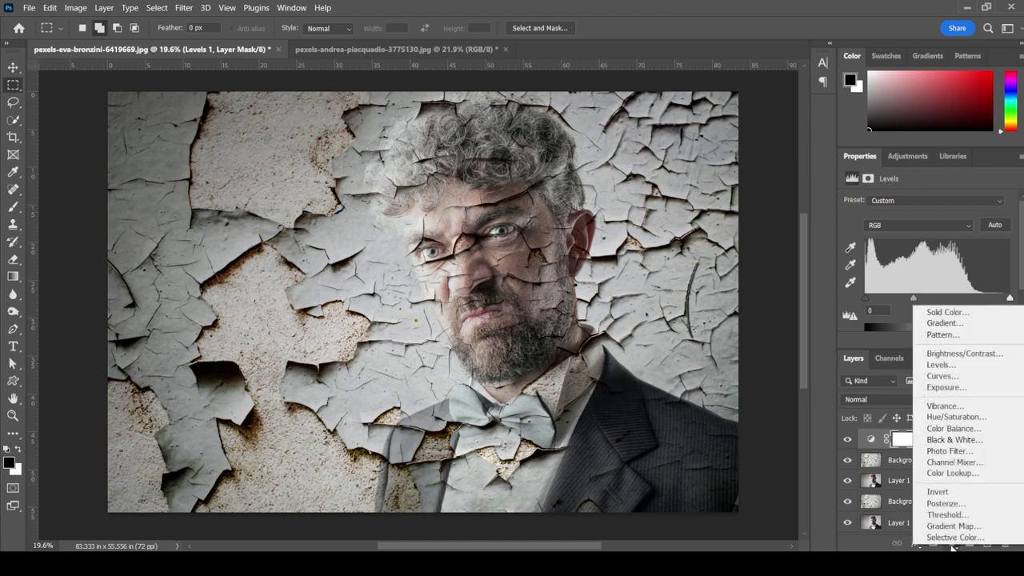
pyautogui.click(942, 376)
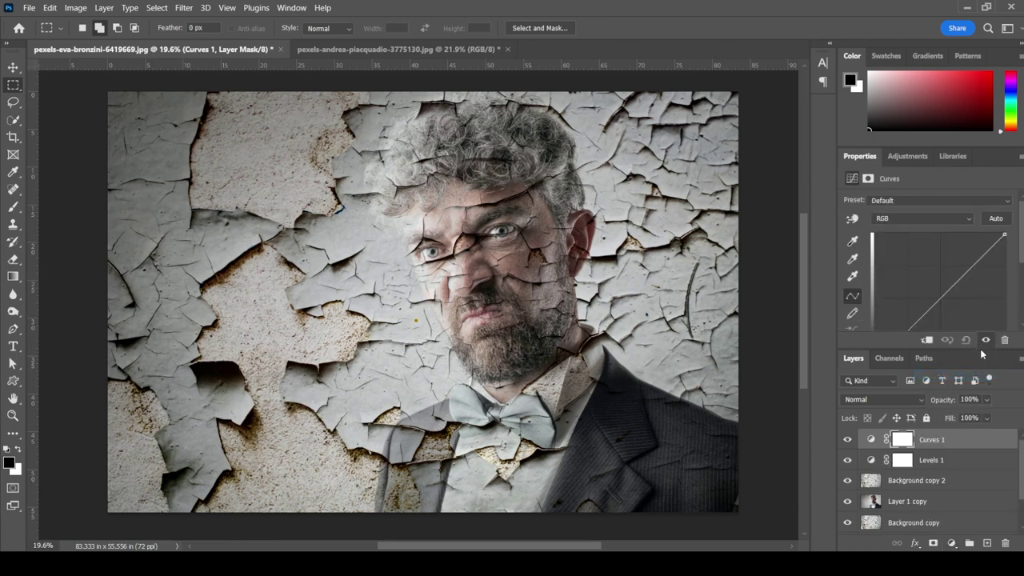
pyautogui.scroll(-1, 986, 269)
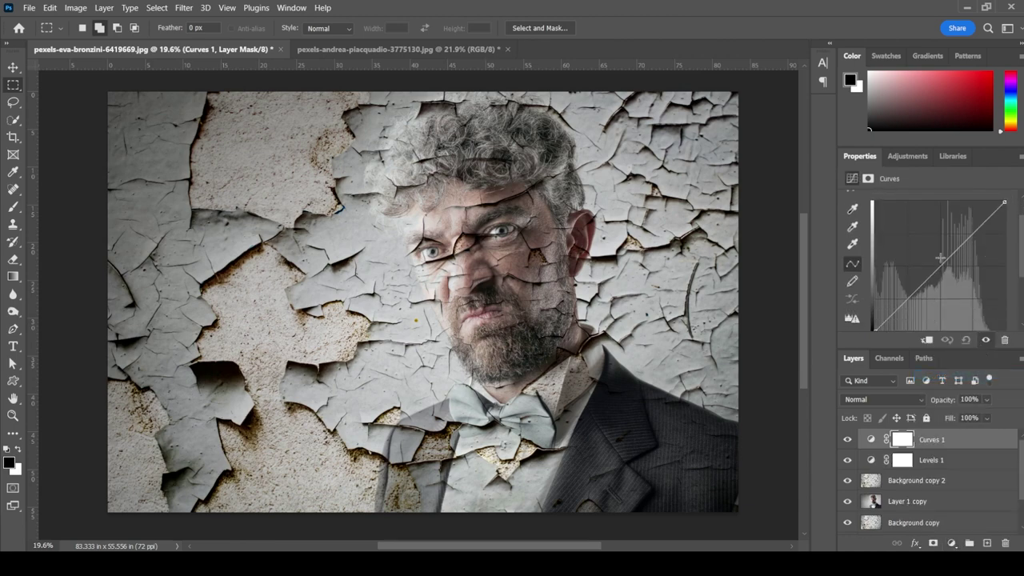
pyautogui.moveTo(945, 260); pyautogui.dragTo(954, 257)
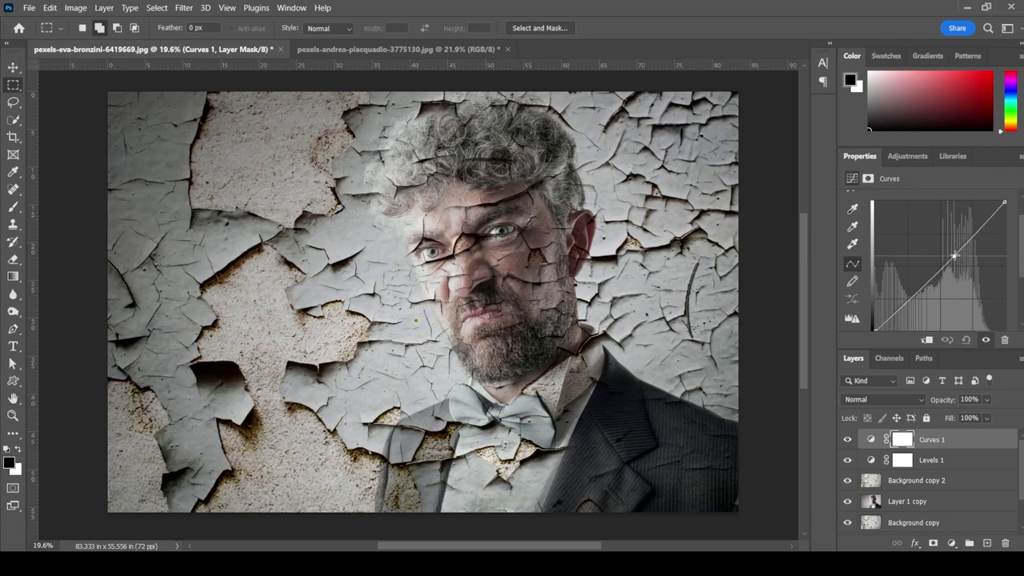
pyautogui.moveTo(912, 299); pyautogui.dragTo(915, 300)
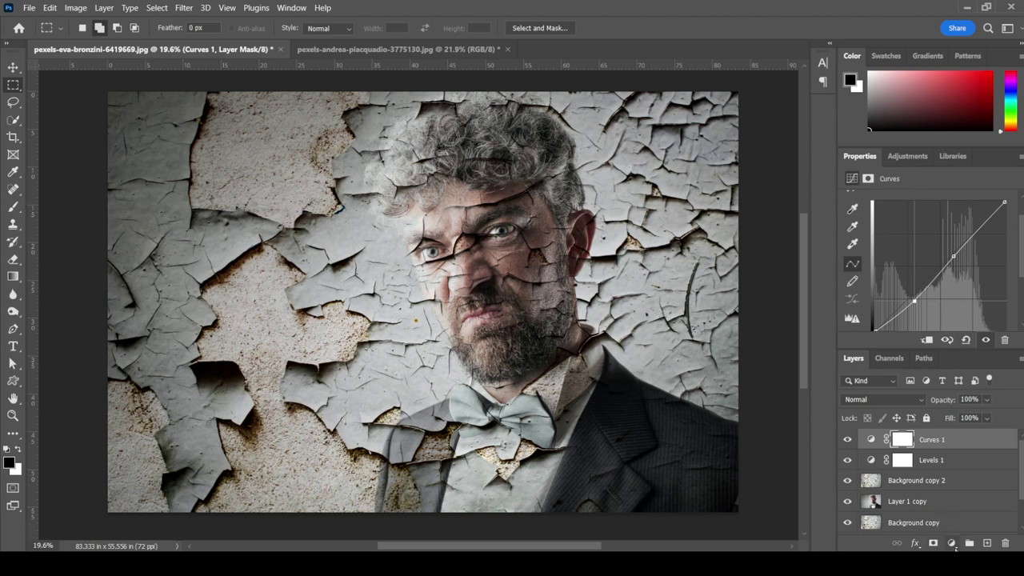
# Add a Color Lookup adjustment layer using the 3Strip.look 3DLUT file.
pyautogui.click(952, 544)
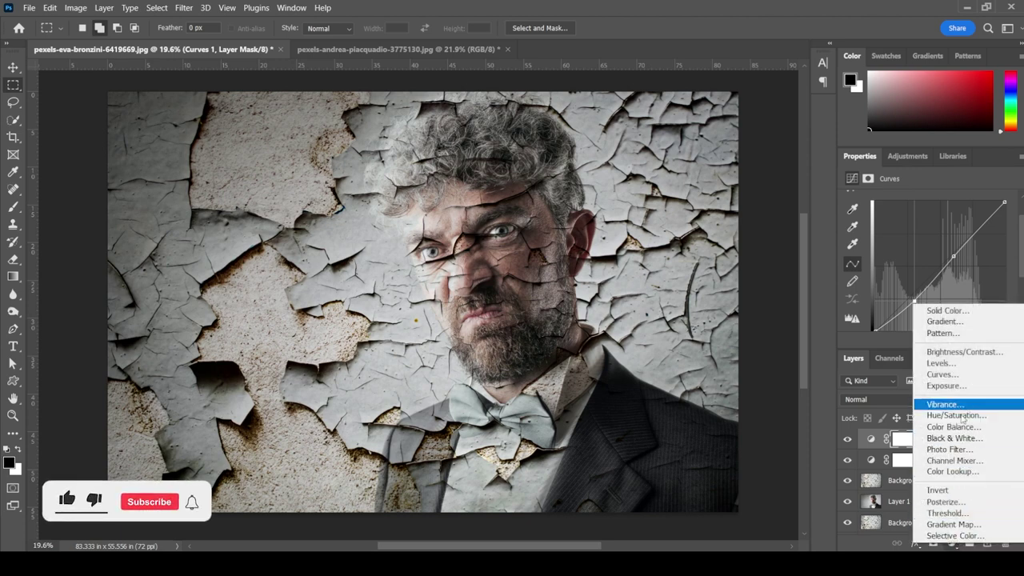
pyautogui.click(952, 471)
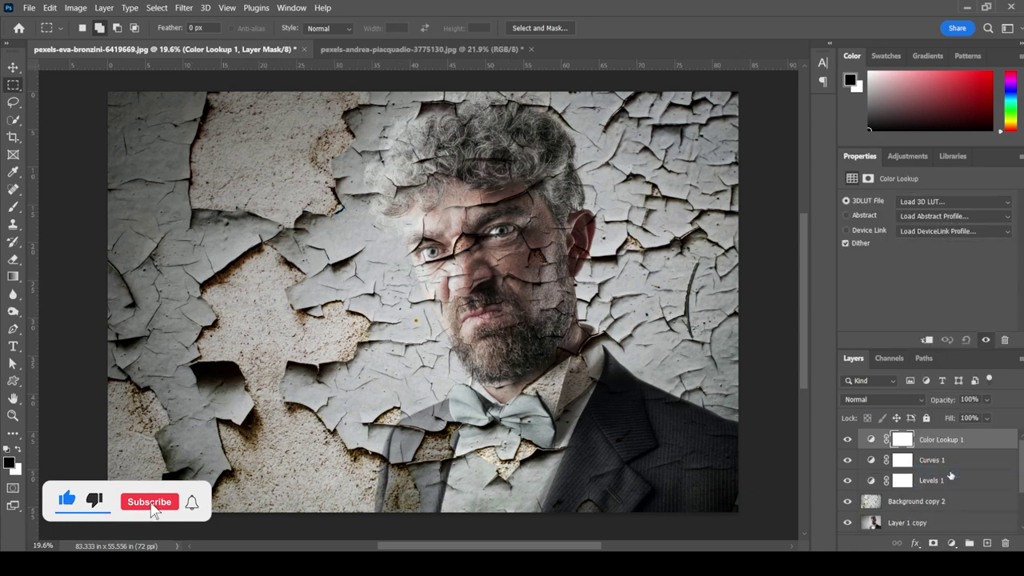
pyautogui.click(960, 200)
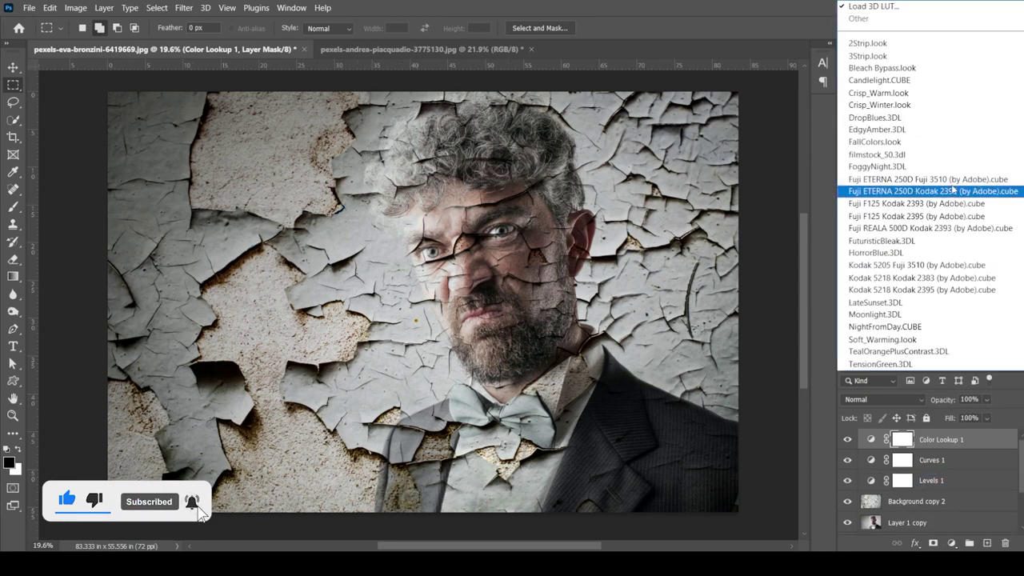
pyautogui.click(878, 56)
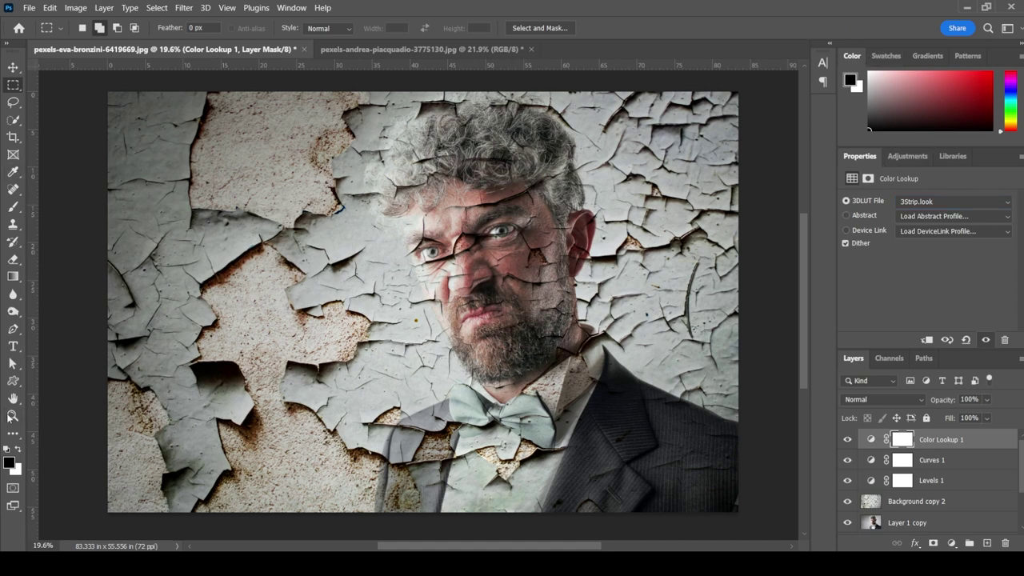
pyautogui.click(13, 415)
pyautogui.moveTo(508, 254); pyautogui.dragTo(558, 306)
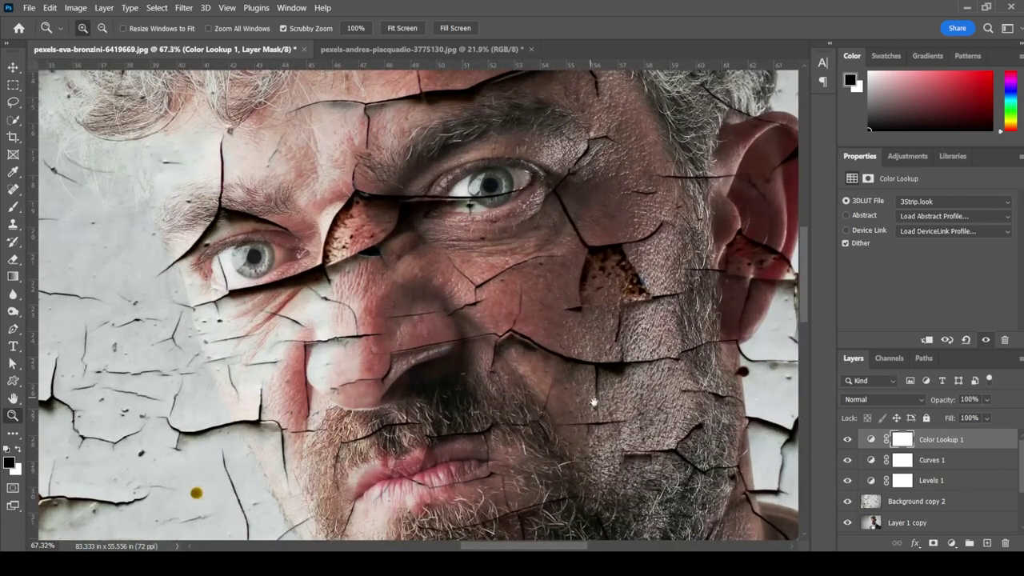
pyautogui.moveTo(594, 402); pyautogui.dragTo(563, 285)
pyautogui.moveTo(573, 393); pyautogui.dragTo(487, 176)
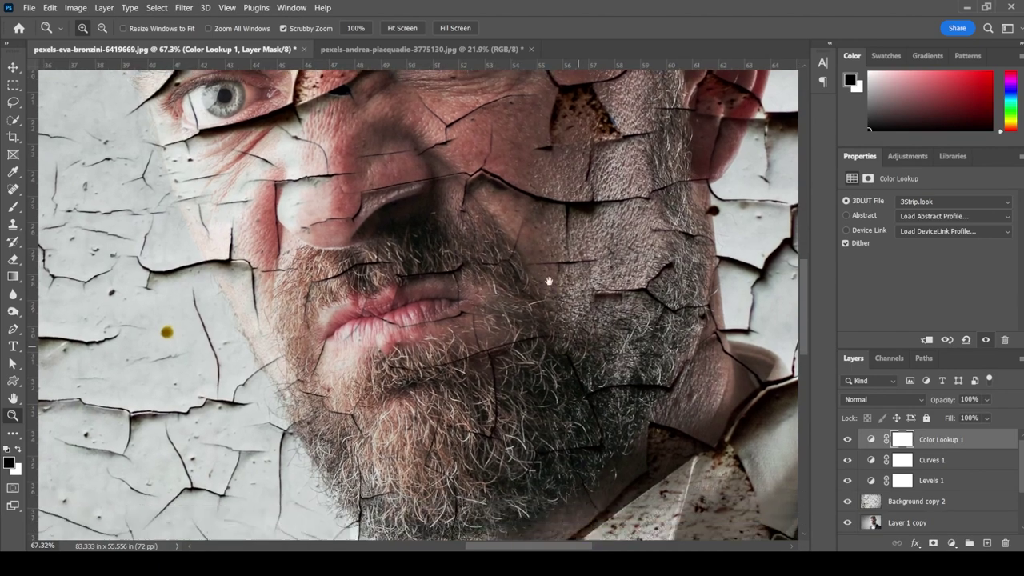
pyautogui.moveTo(501, 406); pyautogui.dragTo(540, 300)
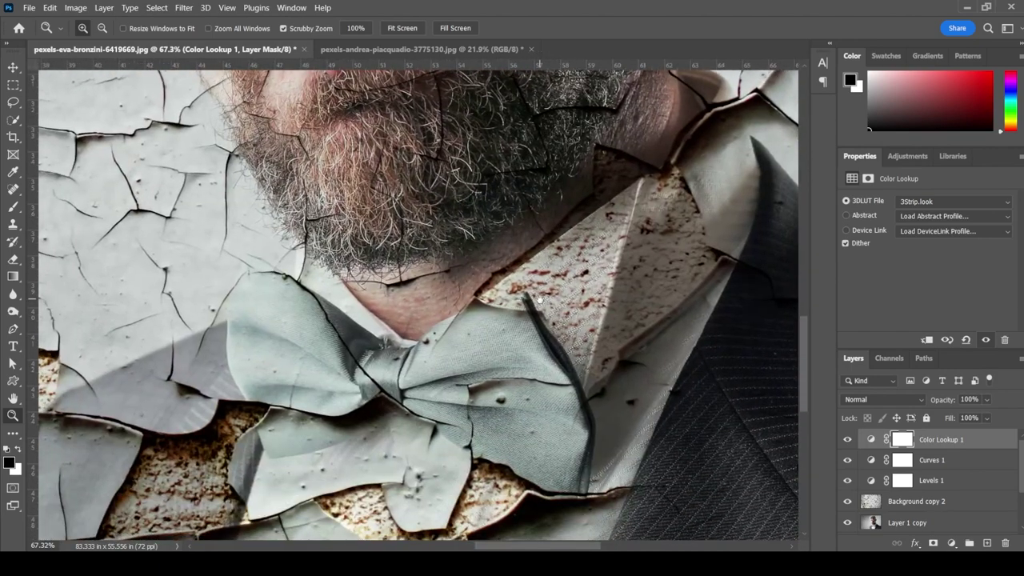
pyautogui.moveTo(376, 512)
pyautogui.mouseDown()
pyautogui.moveTo(496, 216)
pyautogui.moveTo(501, 384)
pyautogui.mouseUp()
pyautogui.moveTo(496, 96); pyautogui.dragTo(507, 274)
pyautogui.moveTo(432, 80); pyautogui.dragTo(436, 280)
pyautogui.moveTo(424, 120); pyautogui.dragTo(420, 256)
pyautogui.moveTo(420, 184); pyautogui.dragTo(416, 252)
pyautogui.moveTo(416, 160)
pyautogui.mouseDown()
pyautogui.moveTo(414, 282)
pyautogui.moveTo(400, 327)
pyautogui.mouseUp()
pyautogui.moveTo(480, 184); pyautogui.dragTo(487, 267)
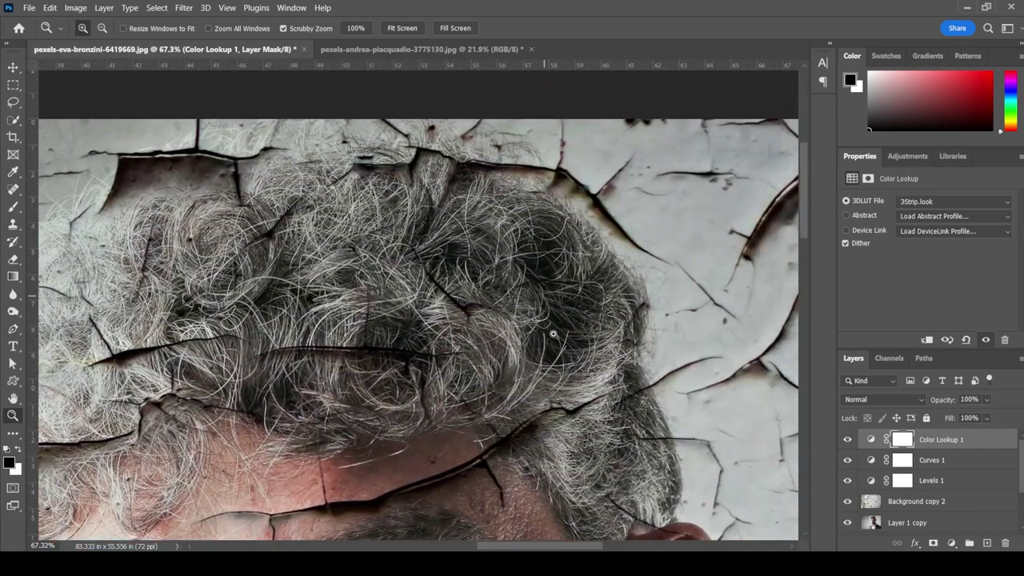
pyautogui.moveTo(553, 334); pyautogui.dragTo(540, 256)
pyautogui.moveTo(544, 384); pyautogui.dragTo(541, 200)
pyautogui.moveTo(544, 360); pyautogui.dragTo(541, 200)
pyautogui.moveTo(544, 336); pyautogui.dragTo(541, 161)
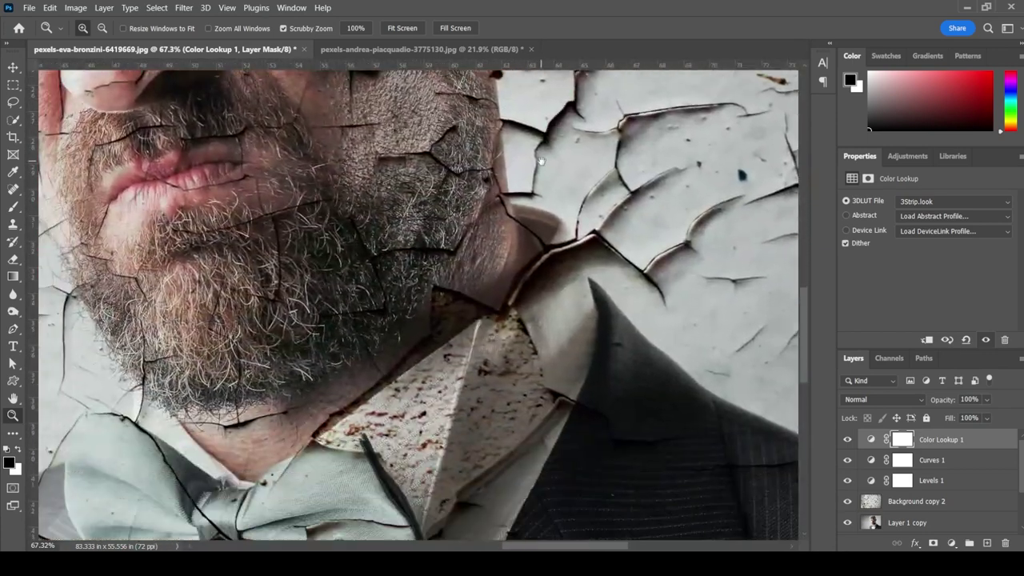
pyautogui.rightClick(458, 221)
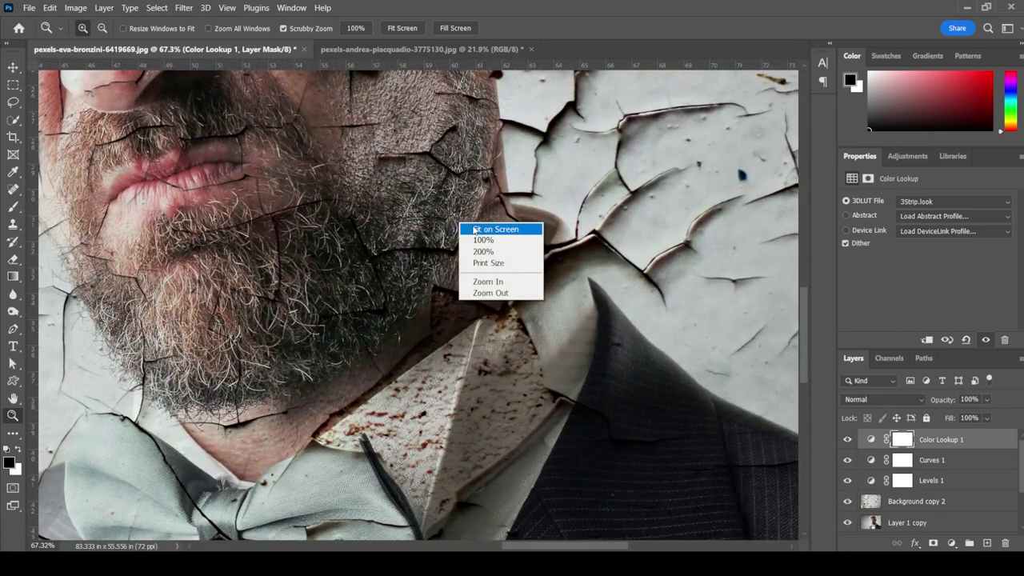
pyautogui.click(473, 228)
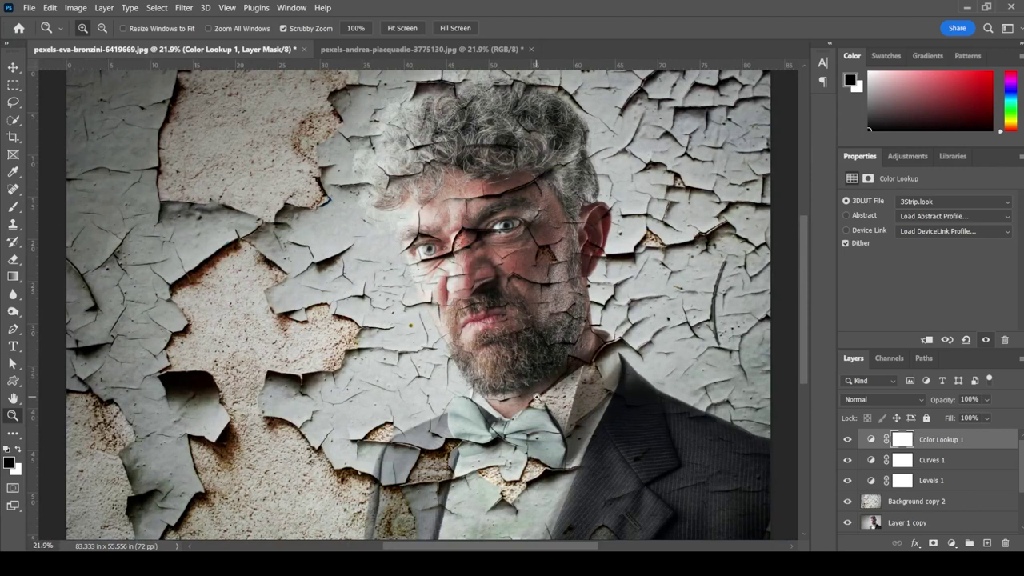
pyautogui.scroll(-3, 980, 488)
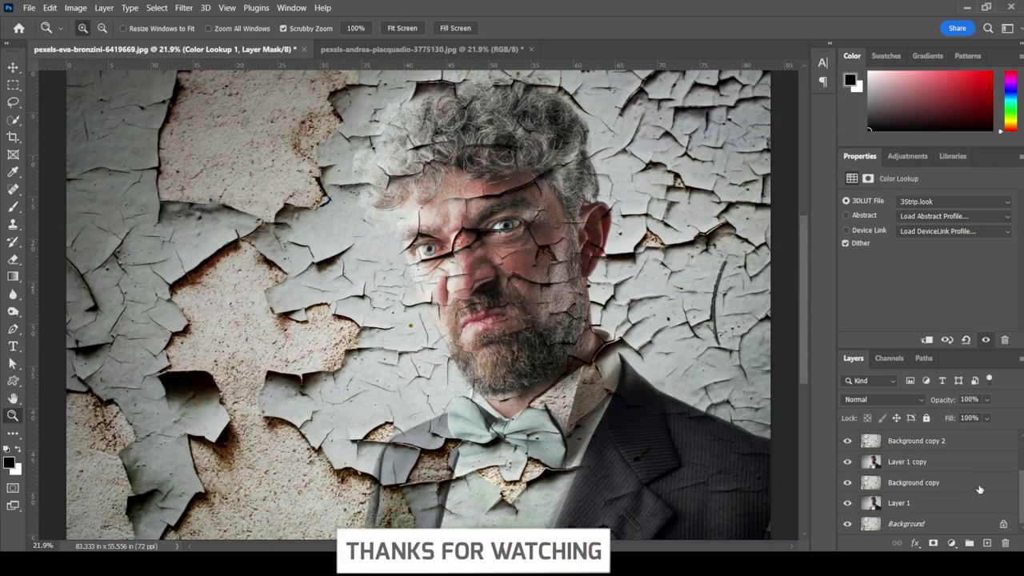
pyautogui.scroll(3, 979, 489)
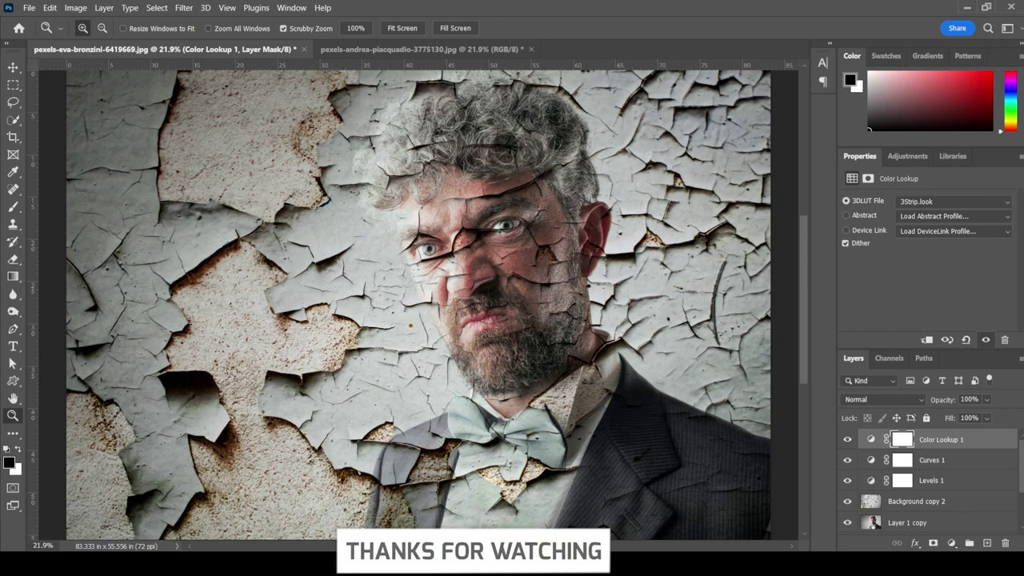